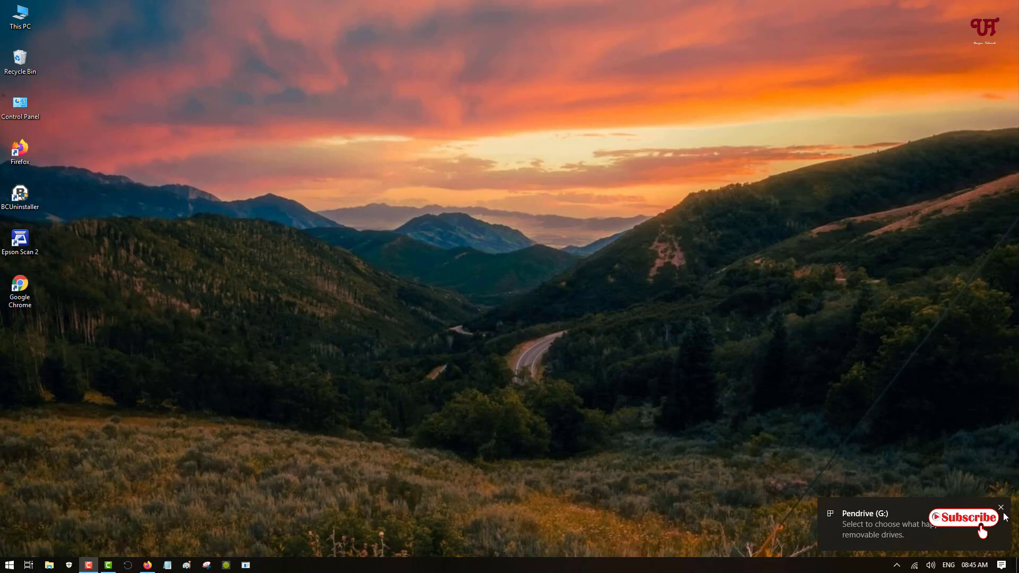
# Dismiss the Pendrive (G:) notification toast in the bottom-right corner.
pyautogui.click(1002, 508)
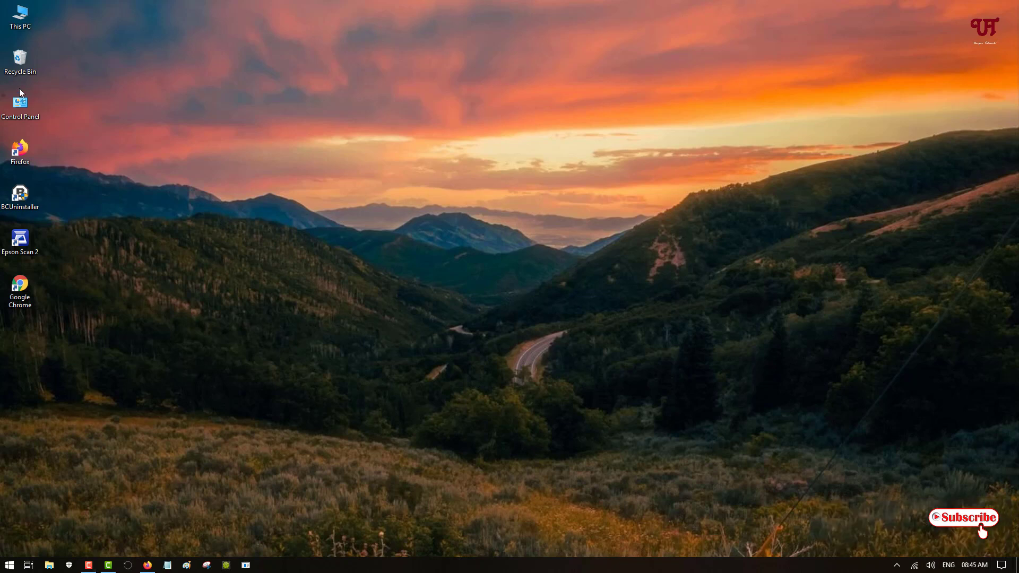
# Open Pendrive (G:) from This PC, confirm it is empty with 57.7 GB free, then minimize.
pyautogui.doubleClick(25, 26)
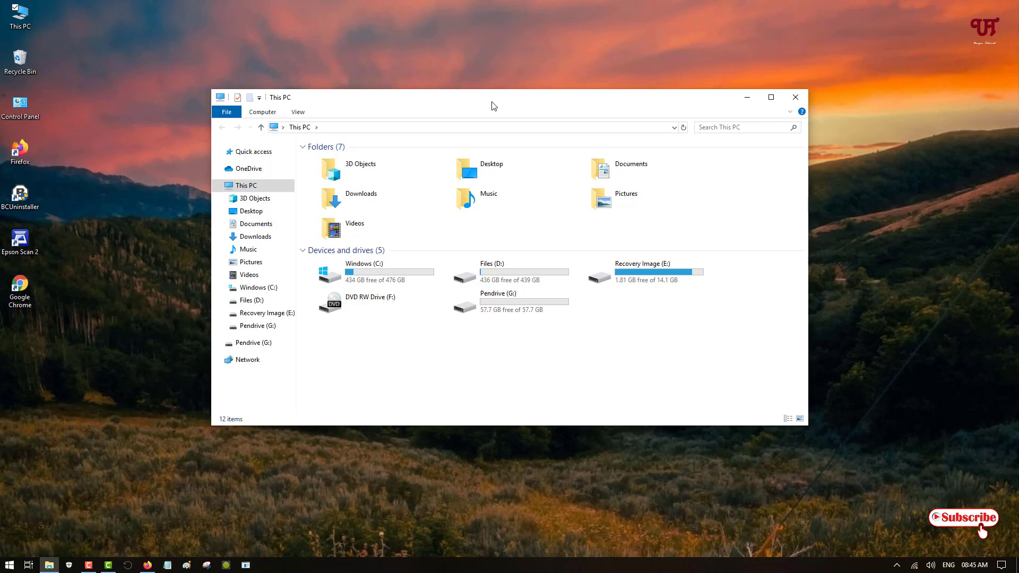
pyautogui.doubleClick(510, 307)
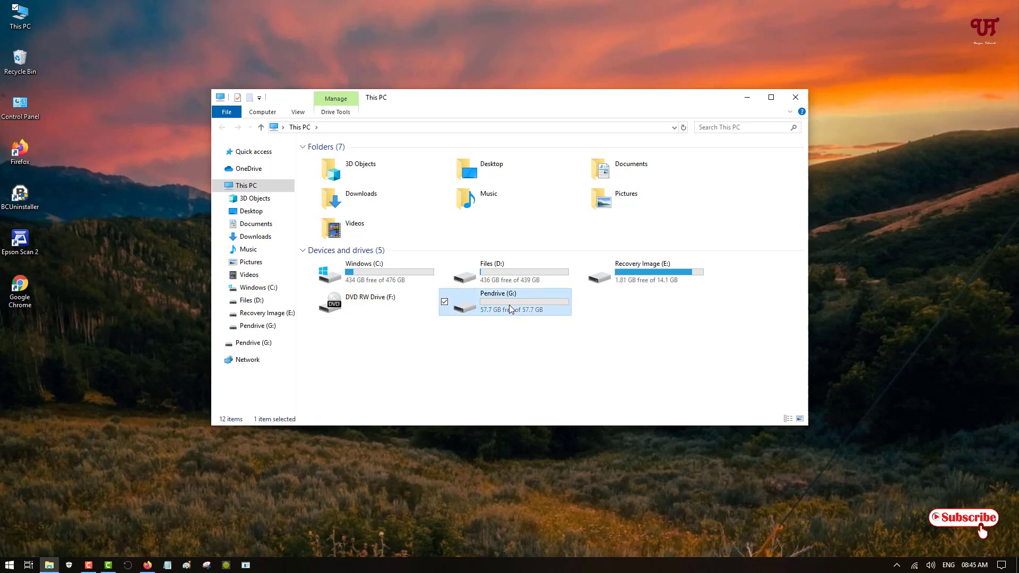
pyautogui.click(223, 128)
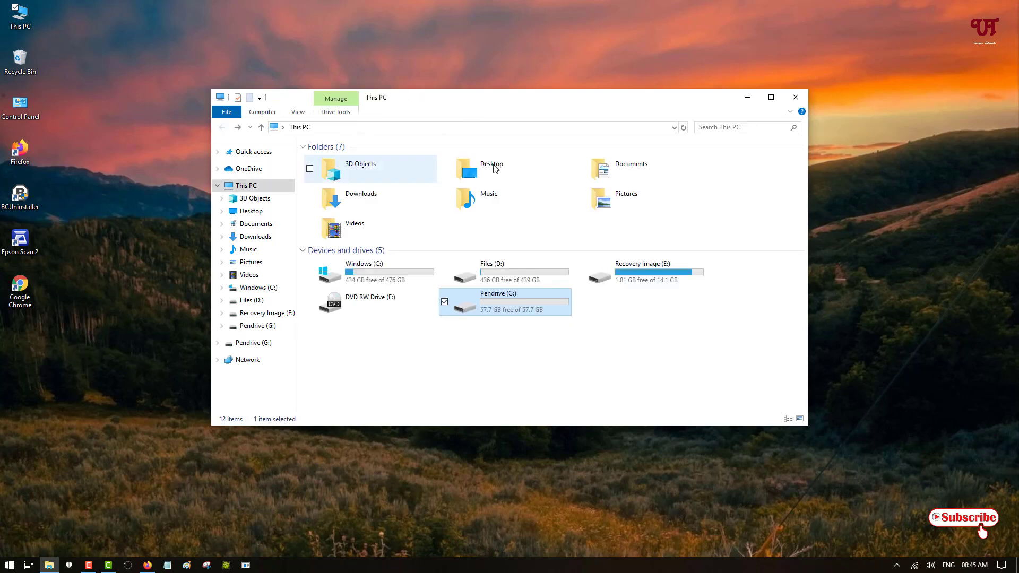
pyautogui.click(747, 98)
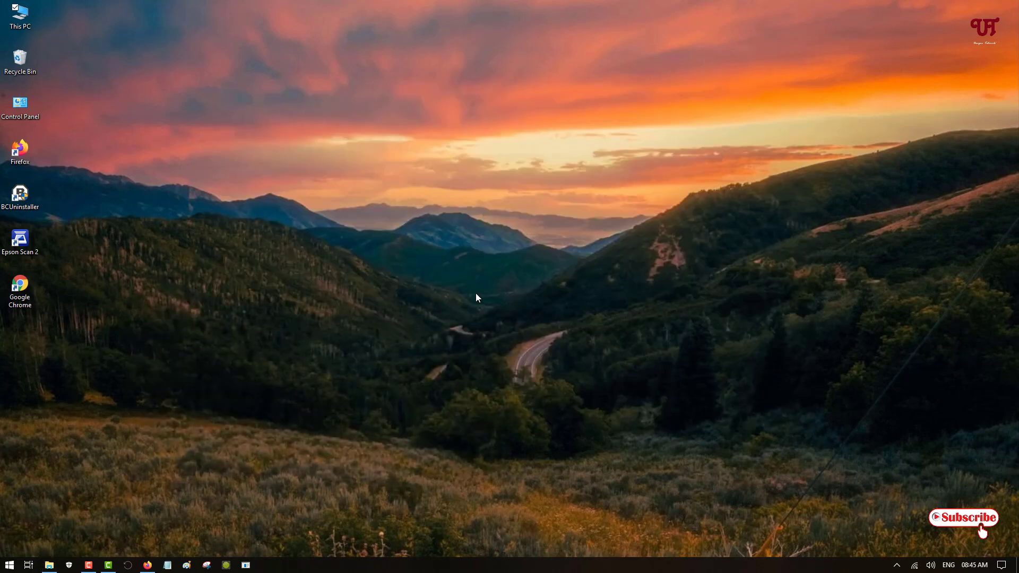
# In Firefox, open the 'USB Lockit - Password Lock USB Drive' result from the Google search.
pyautogui.click(147, 565)
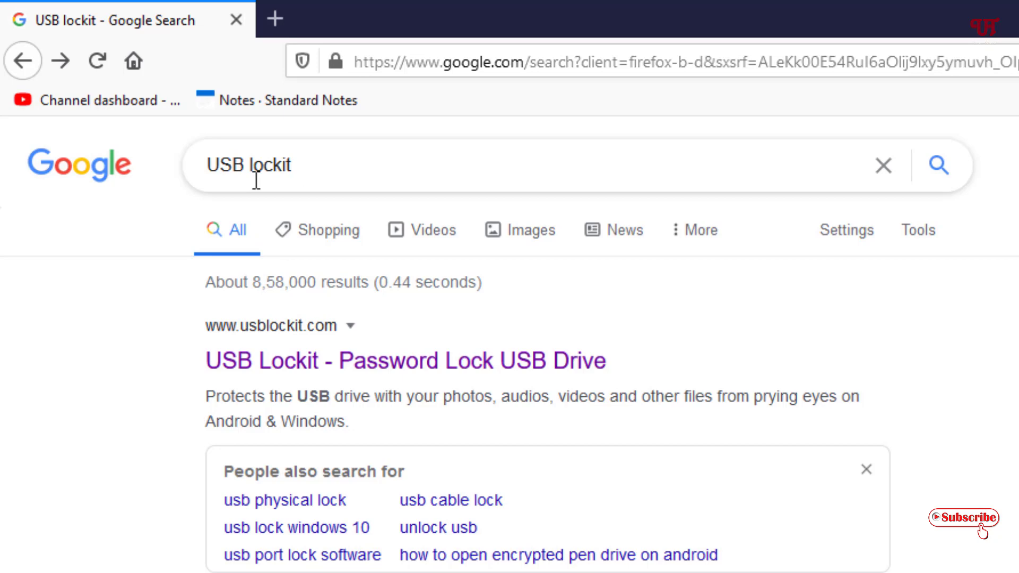
pyautogui.click(299, 371)
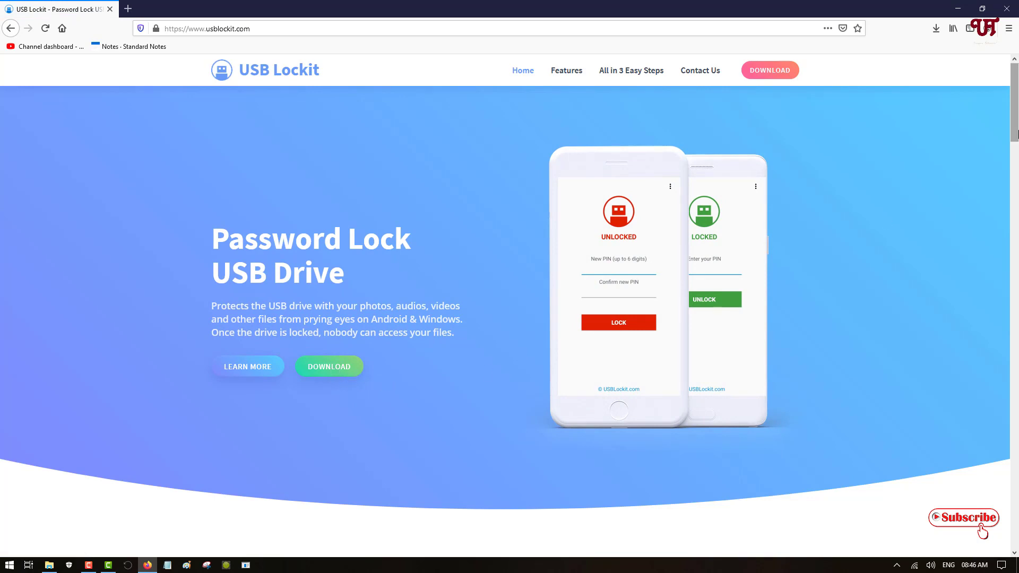
# Scroll the usblockit.com page past the FAQ to the Available on Android & Windows section.
pyautogui.moveTo(1015, 133); pyautogui.dragTo(1013, 473)
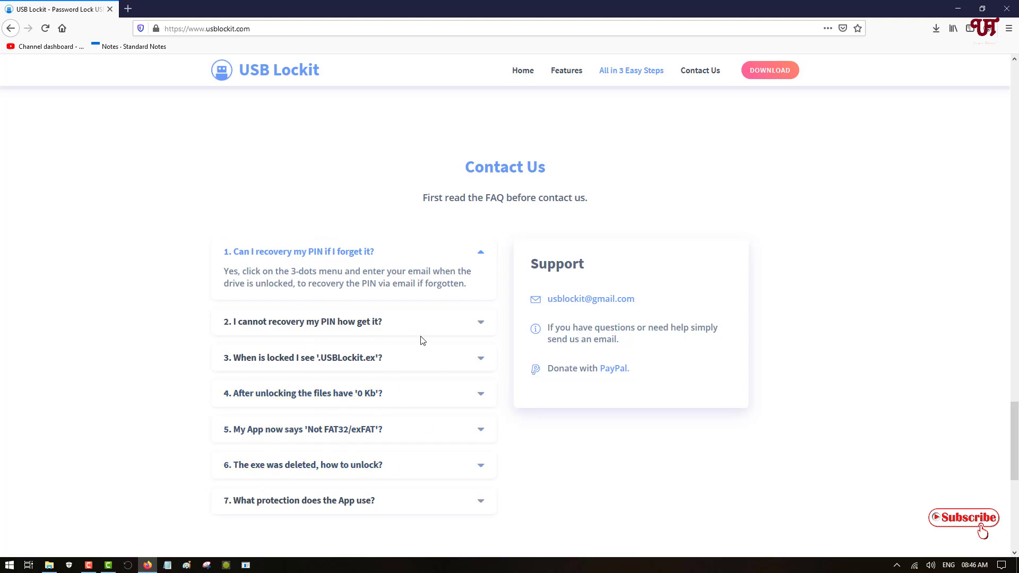
pyautogui.scroll(-8, 650, 225)
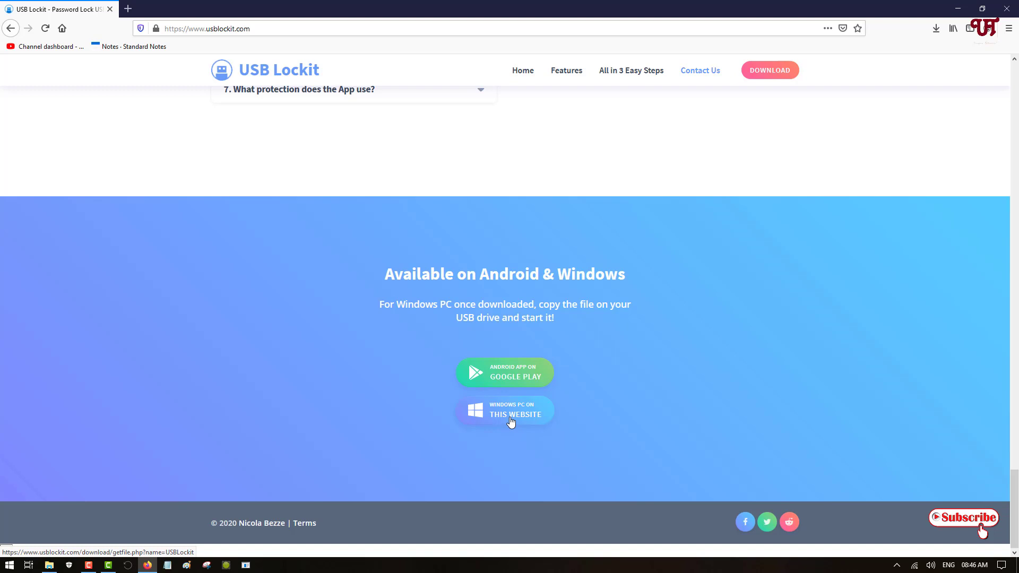
# Save the Windows PC version USBLockit.exe and open its folder from the Downloads panel.
pyautogui.click(511, 422)
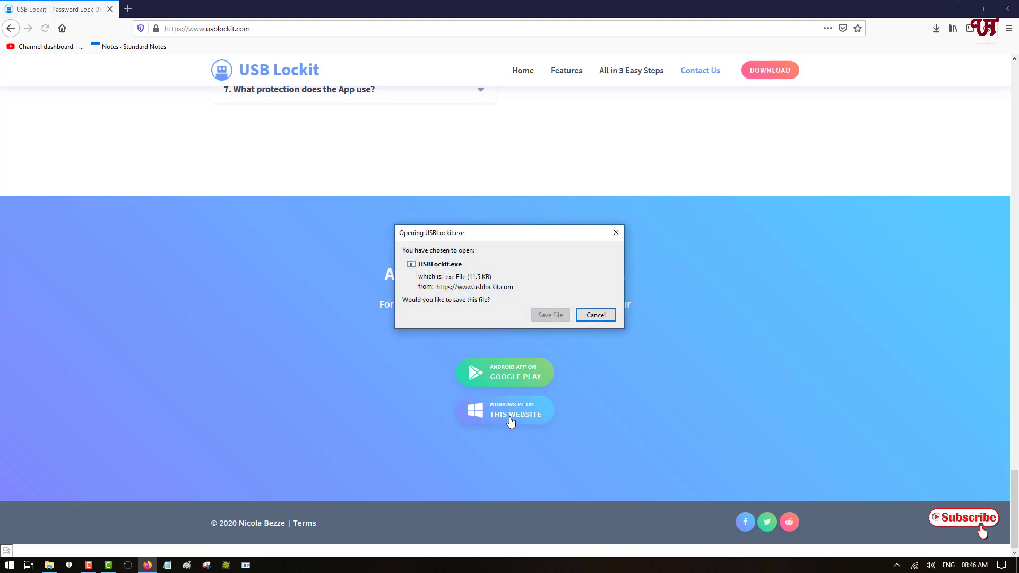
pyautogui.click(552, 316)
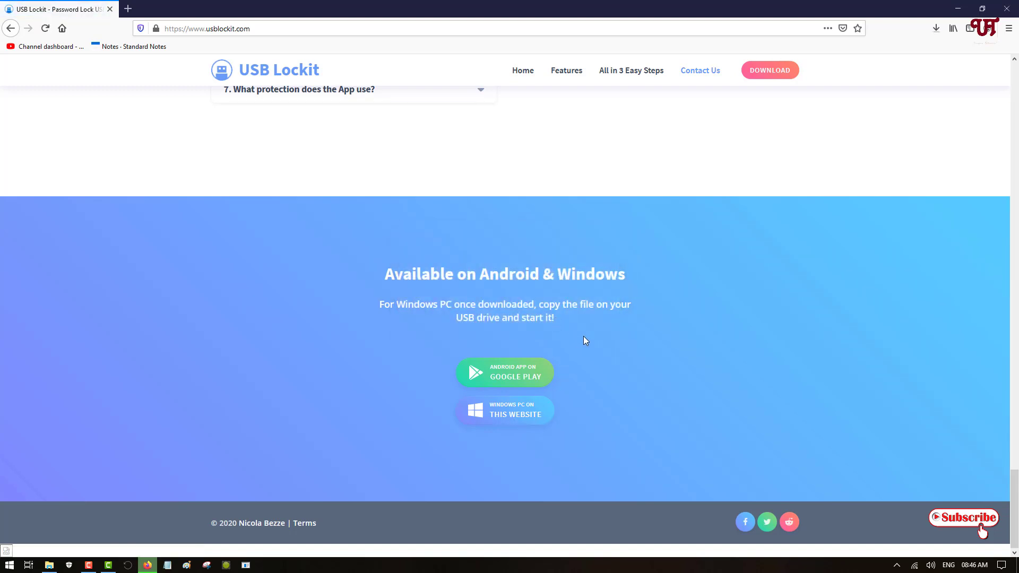
pyautogui.click(936, 30)
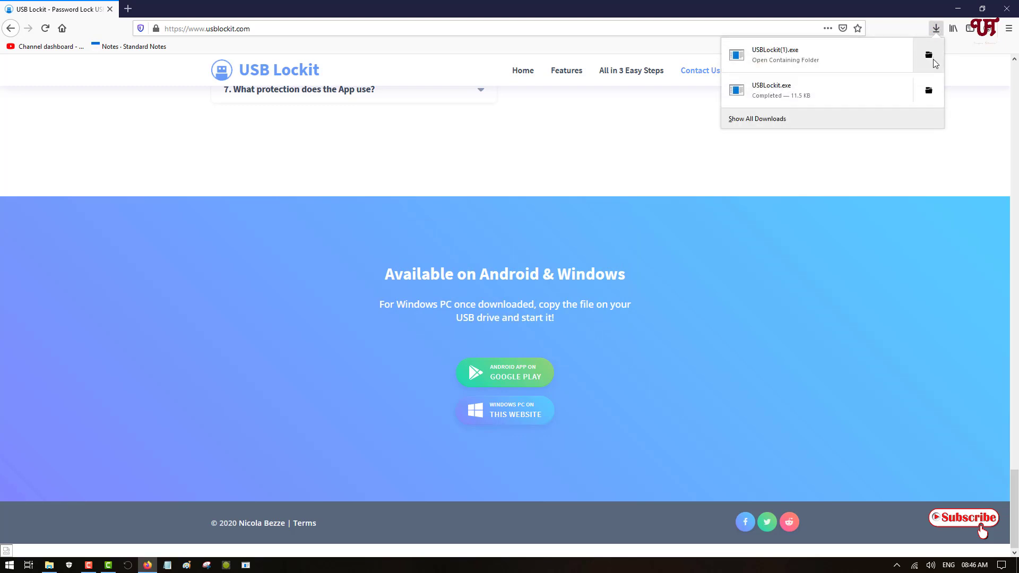
pyautogui.click(929, 55)
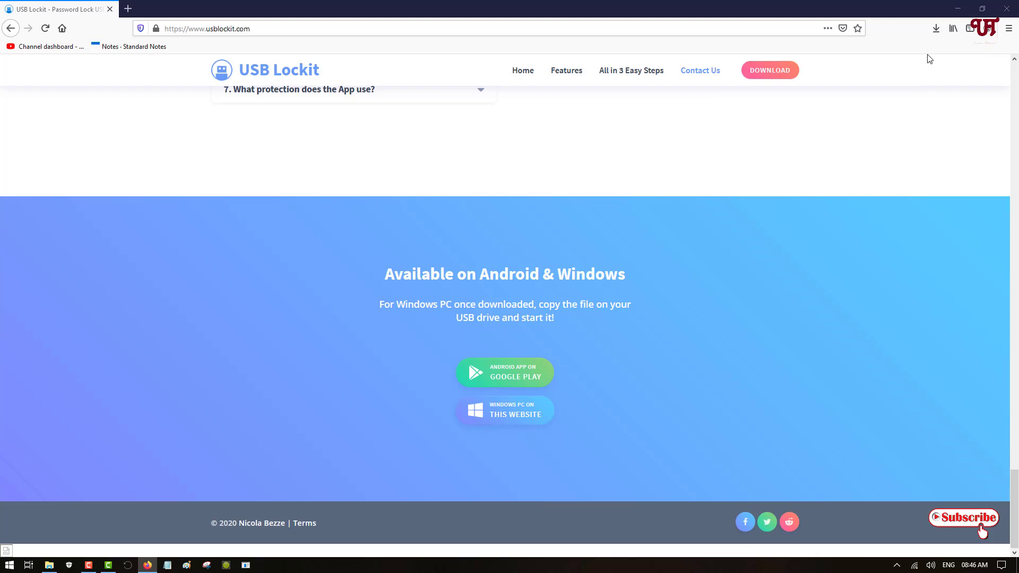
# Arrange Downloads and This PC side by side, with Pendrive (G:) open on the left.
pyautogui.click(957, 9)
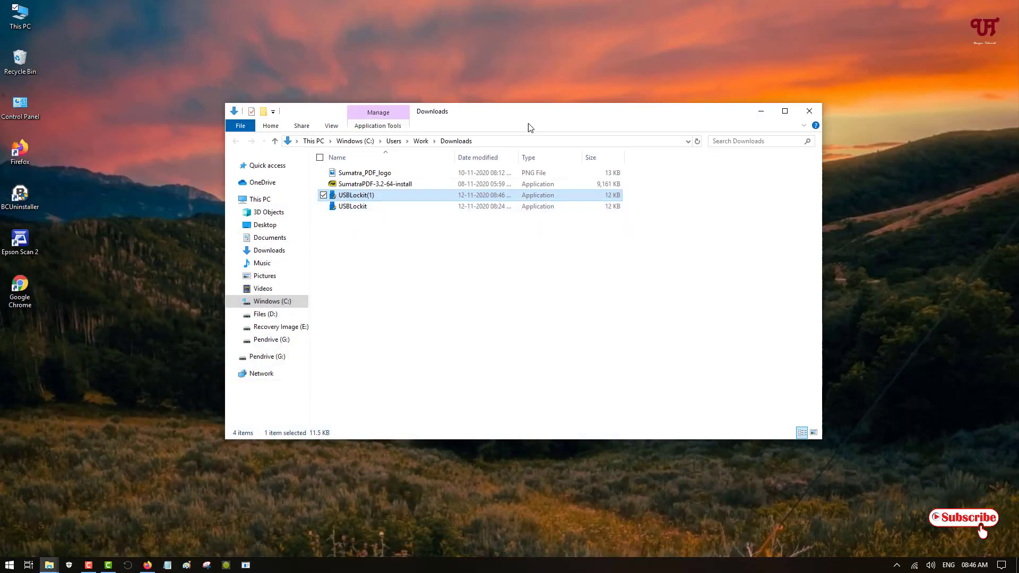
pyautogui.moveTo(529, 117); pyautogui.dragTo(580, 98)
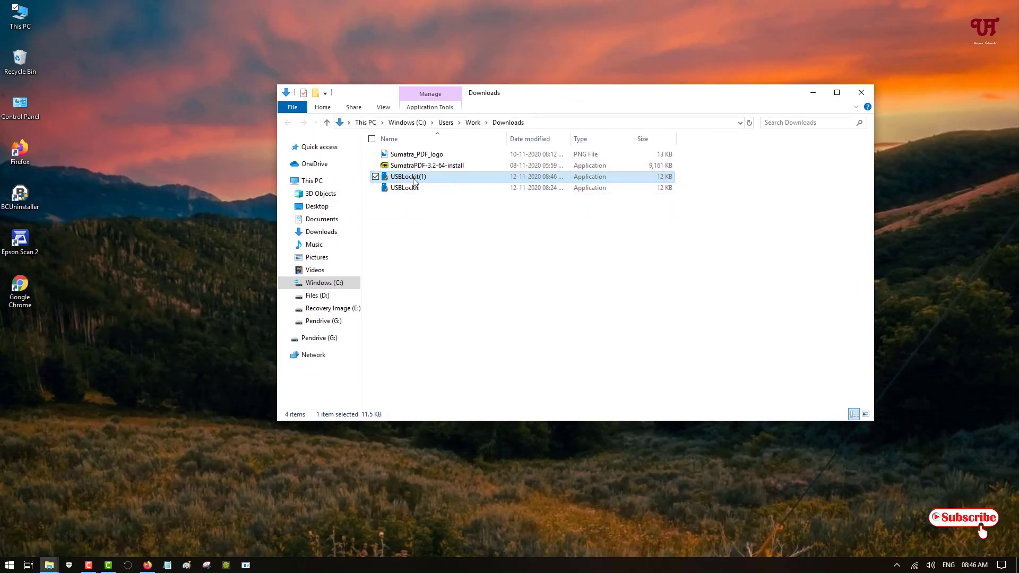
pyautogui.doubleClick(26, 16)
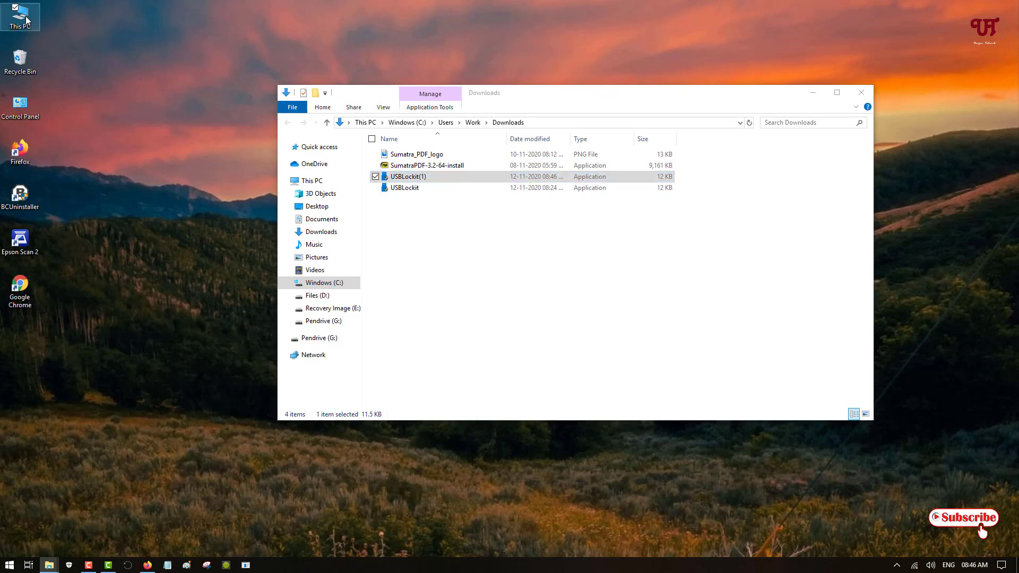
pyautogui.moveTo(565, 100); pyautogui.dragTo(488, 69)
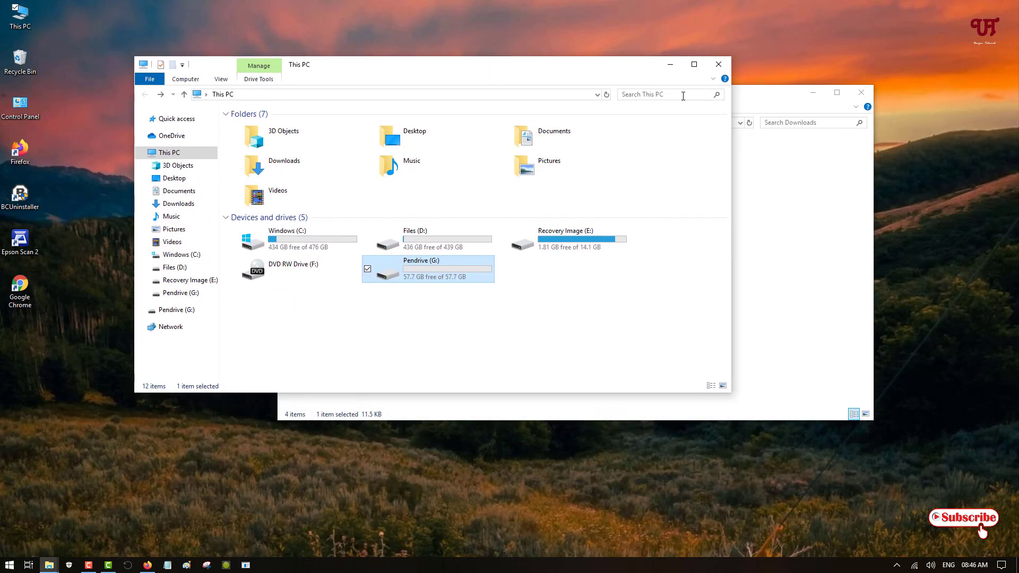
pyautogui.moveTo(770, 101); pyautogui.dragTo(937, 106)
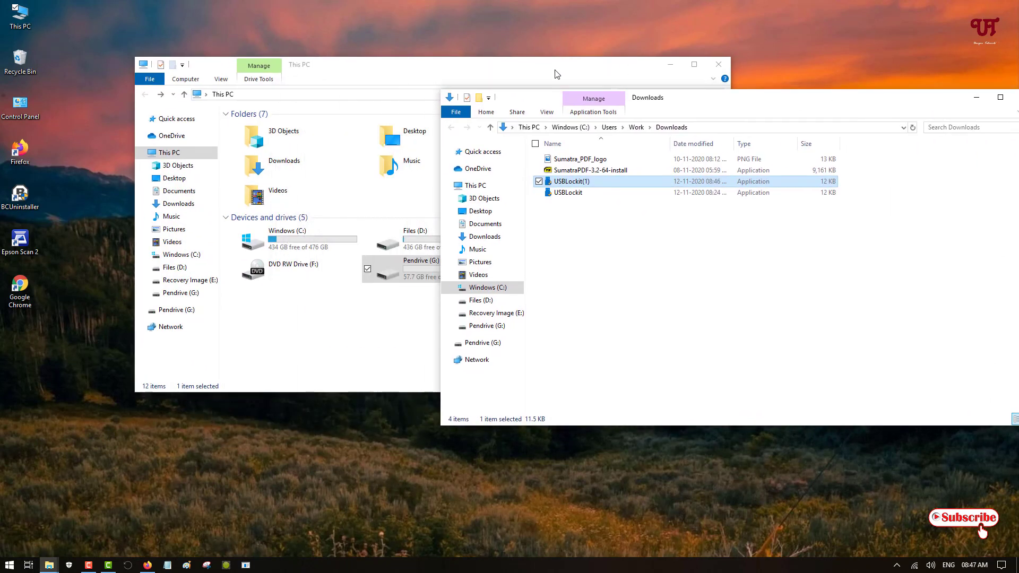
pyautogui.moveTo(557, 74); pyautogui.dragTo(500, 77)
pyautogui.doubleClick(350, 286)
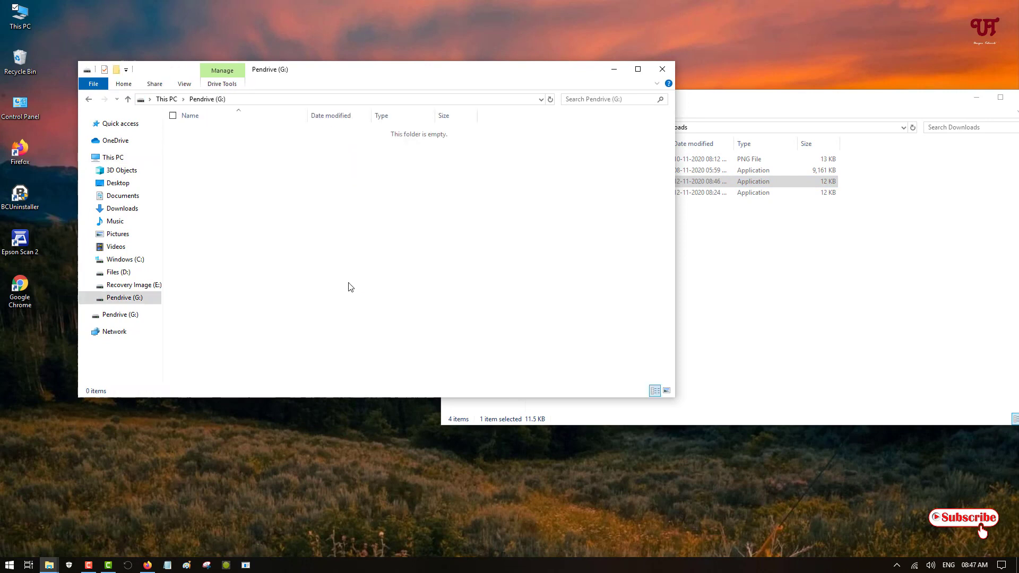
# Copy USBLockit onto Pendrive (G:), move Sumatra_PDF_logo to the desktop, and minimize Downloads.
pyautogui.click(897, 230)
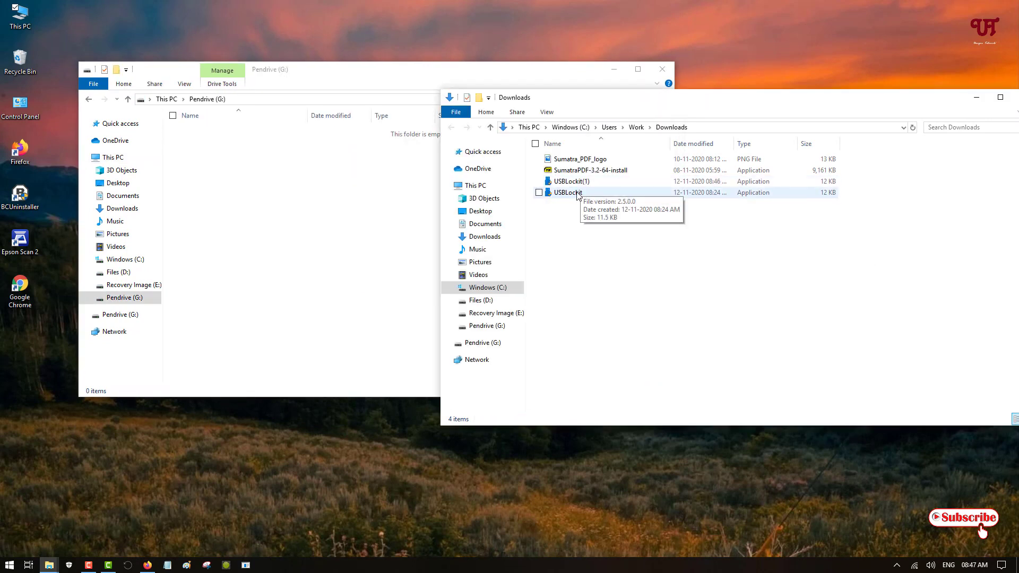
pyautogui.moveTo(578, 194); pyautogui.dragTo(334, 211)
pyautogui.moveTo(944, 103)
pyautogui.mouseDown()
pyautogui.moveTo(914, 117)
pyautogui.moveTo(932, 113)
pyautogui.mouseUp()
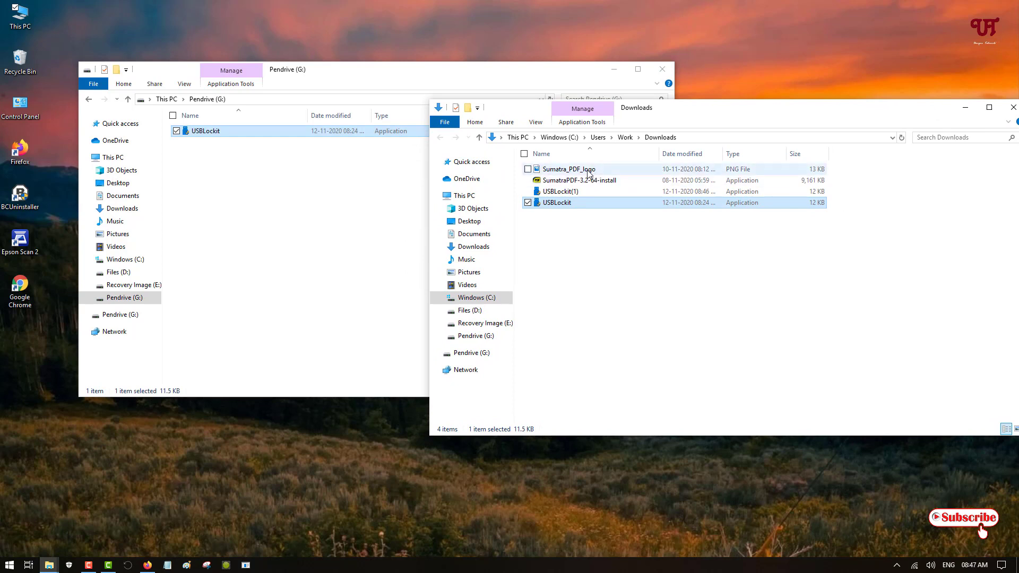
pyautogui.moveTo(588, 173); pyautogui.dragTo(32, 340)
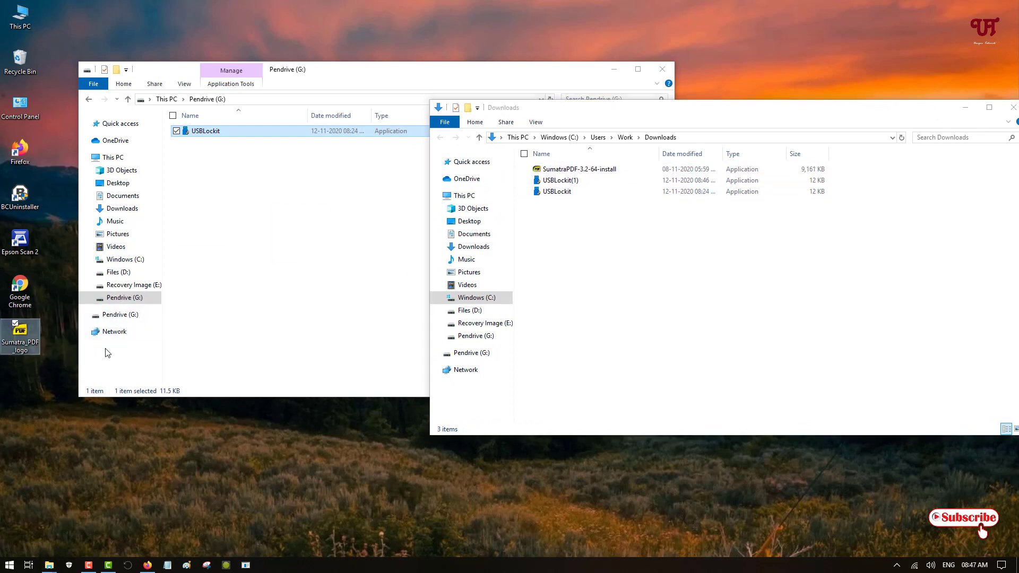
pyautogui.click(966, 107)
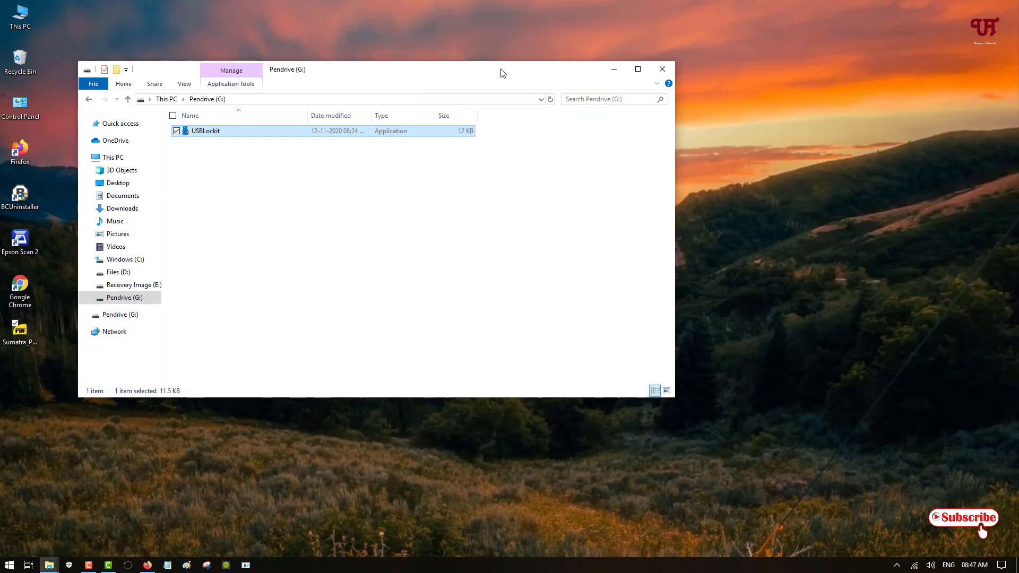
# Launch USBLockit from the Pendrive (G:) window, which shows drive G: as UNLOCKED.
pyautogui.moveTo(502, 73); pyautogui.dragTo(647, 94)
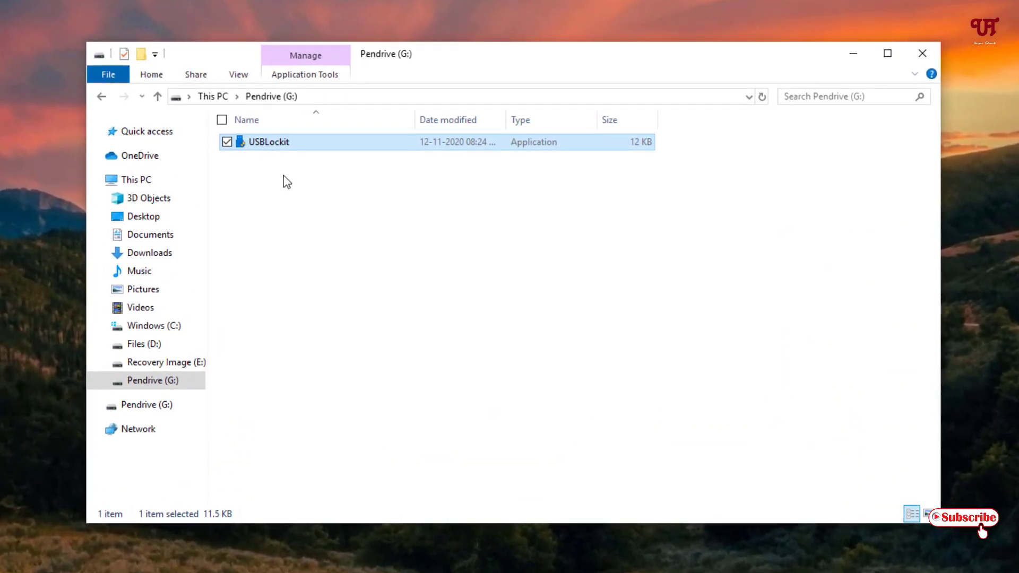
pyautogui.doubleClick(273, 142)
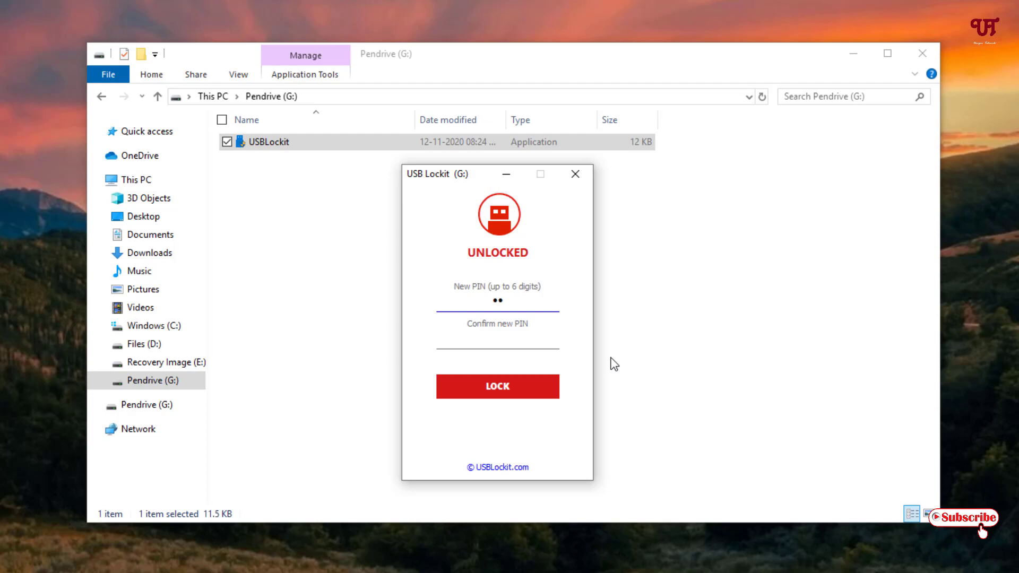
# Enter a new six-digit PIN and repeat it in Confirm new PIN to lock the drive.
pyautogui.click(510, 342)
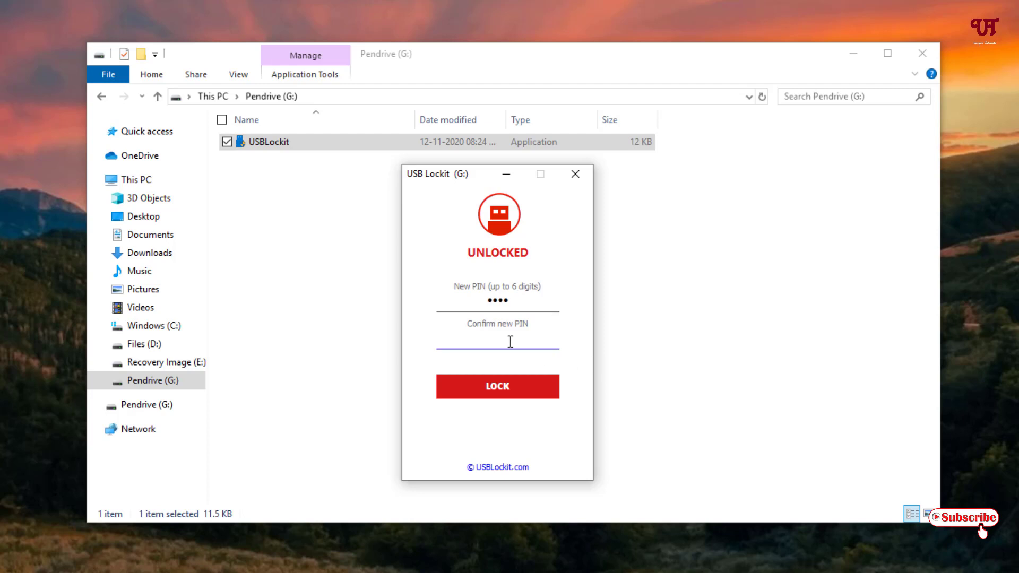
pyautogui.click(521, 302)
pyautogui.write('56')
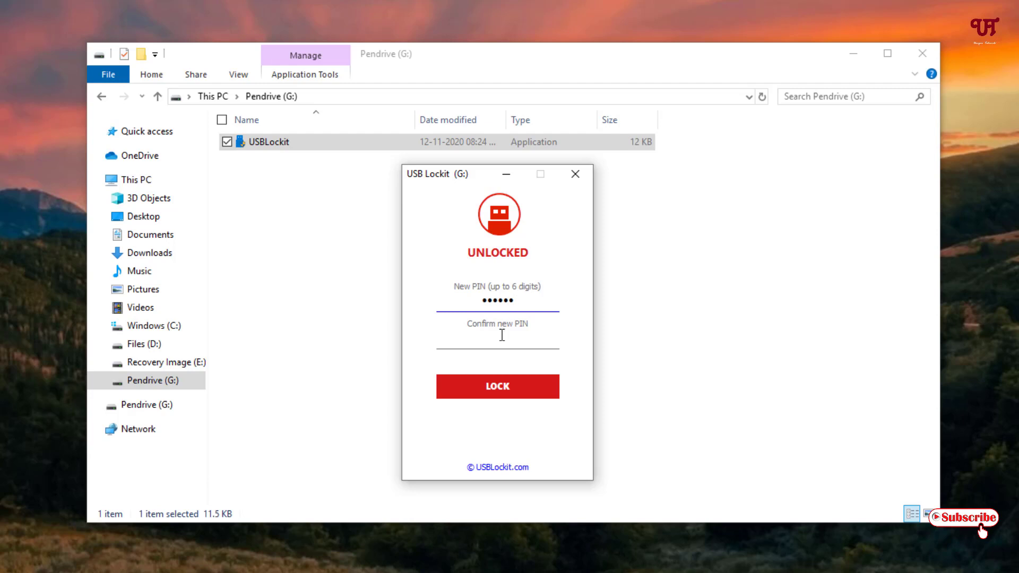
pyautogui.click(501, 342)
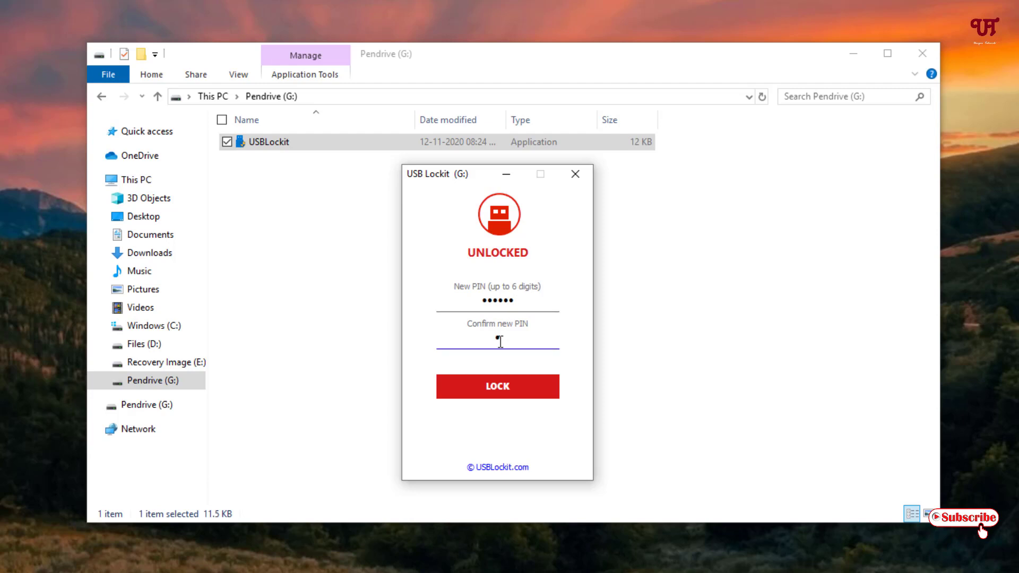
pyautogui.write('123456')
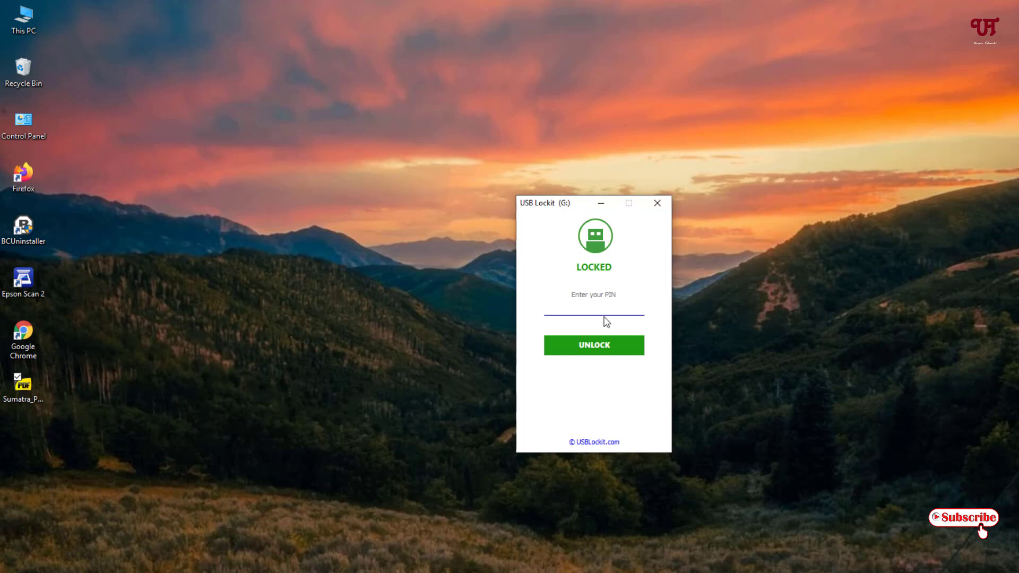
# Close USB Lockit and open LOCKED (G:) from This PC, showing only USBLockit at 16.0 KB.
pyautogui.click(657, 203)
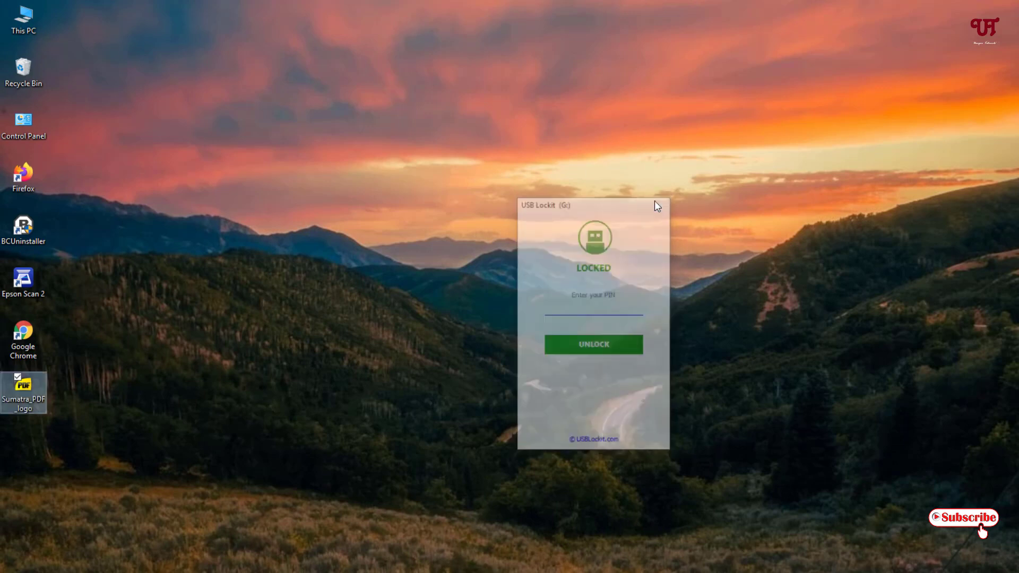
pyautogui.doubleClick(27, 23)
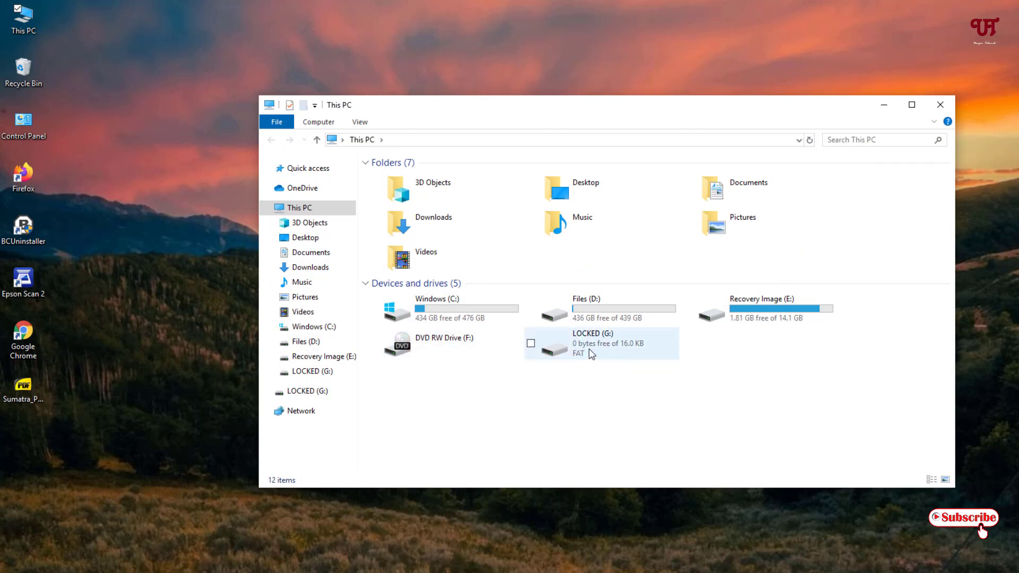
pyautogui.doubleClick(600, 346)
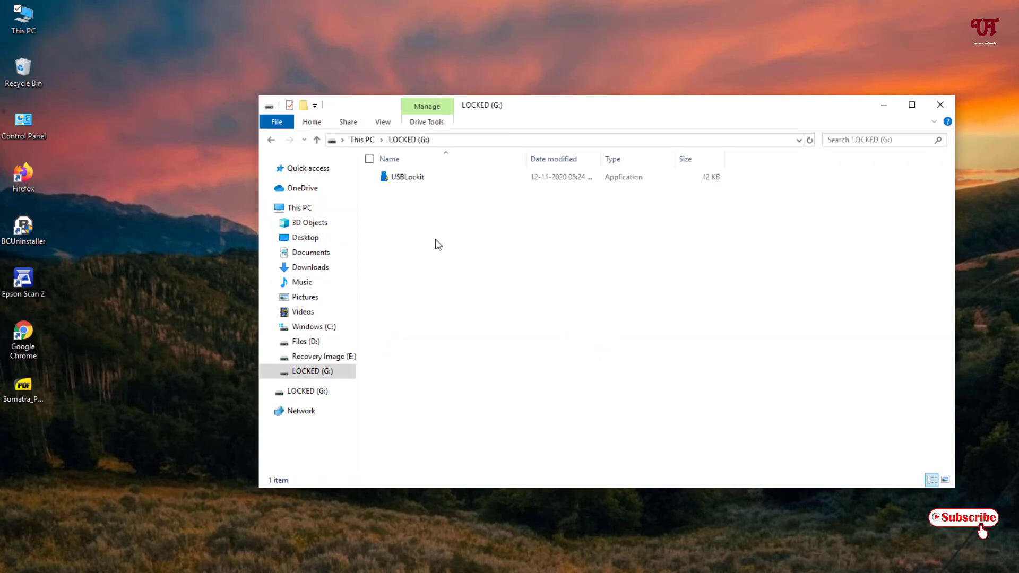
pyautogui.click(271, 141)
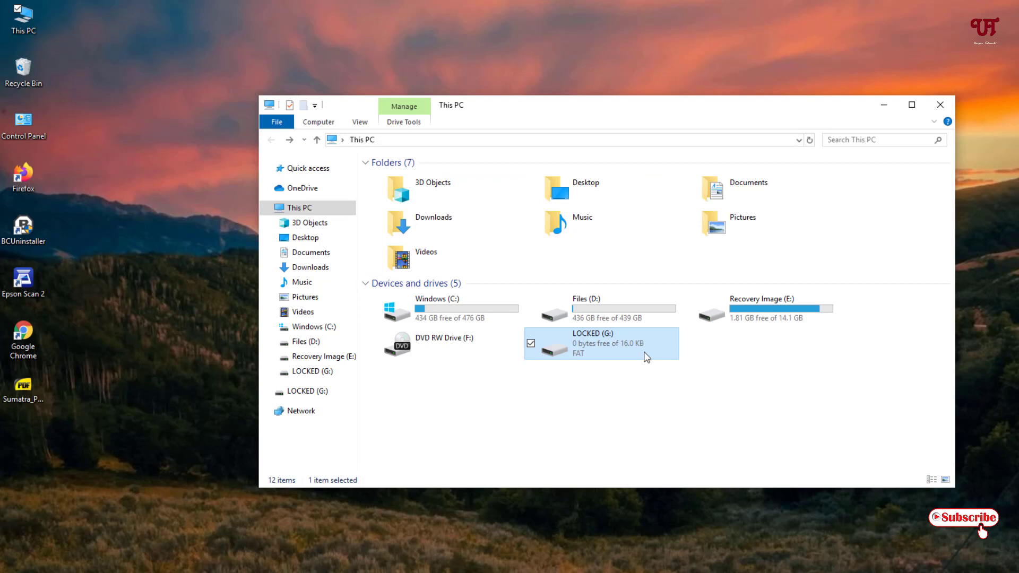
pyautogui.doubleClick(611, 351)
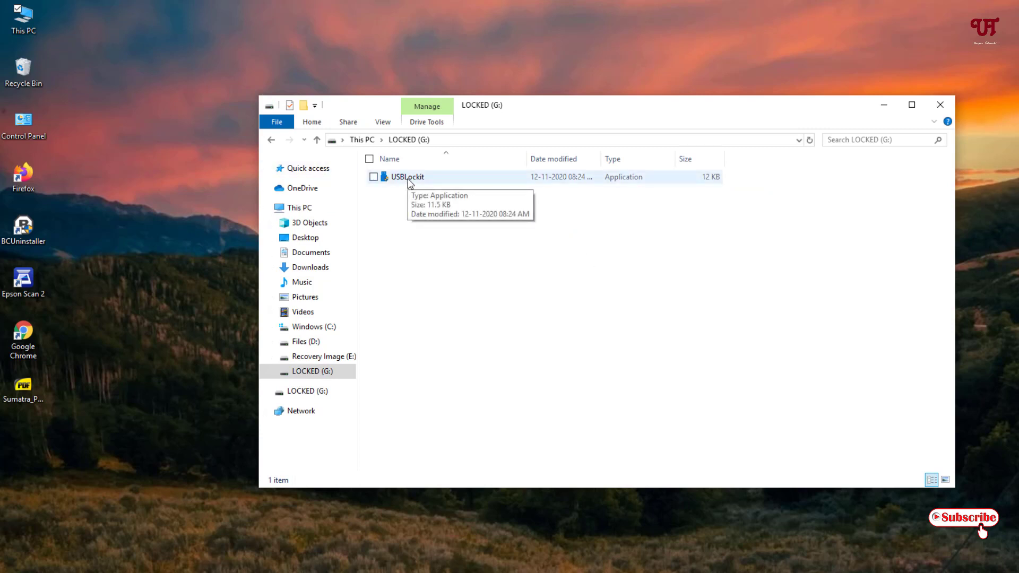
# Run USBLockit from the locked drive and unlock it with the six-digit PIN.
pyautogui.click(408, 178)
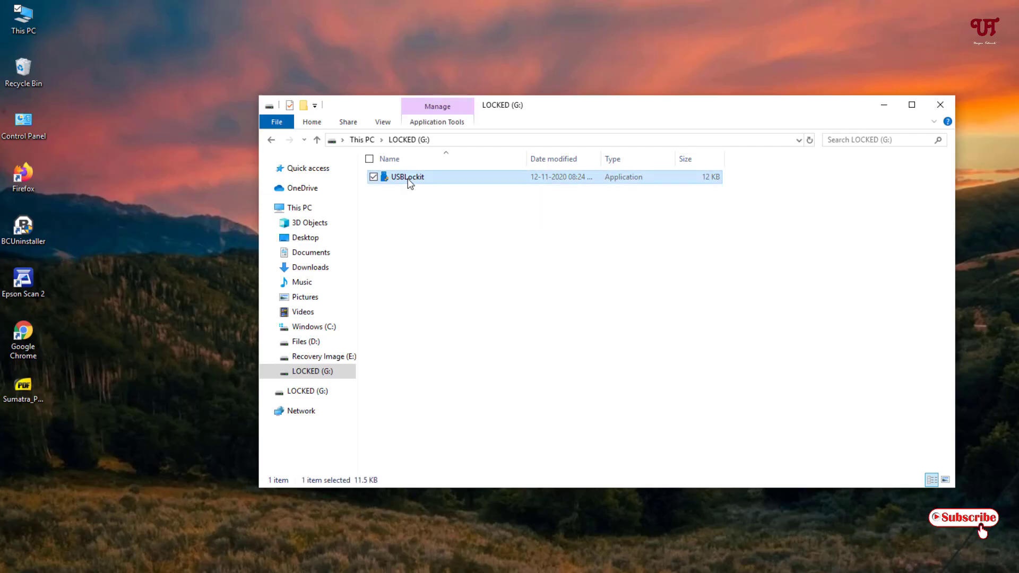
pyautogui.doubleClick(408, 178)
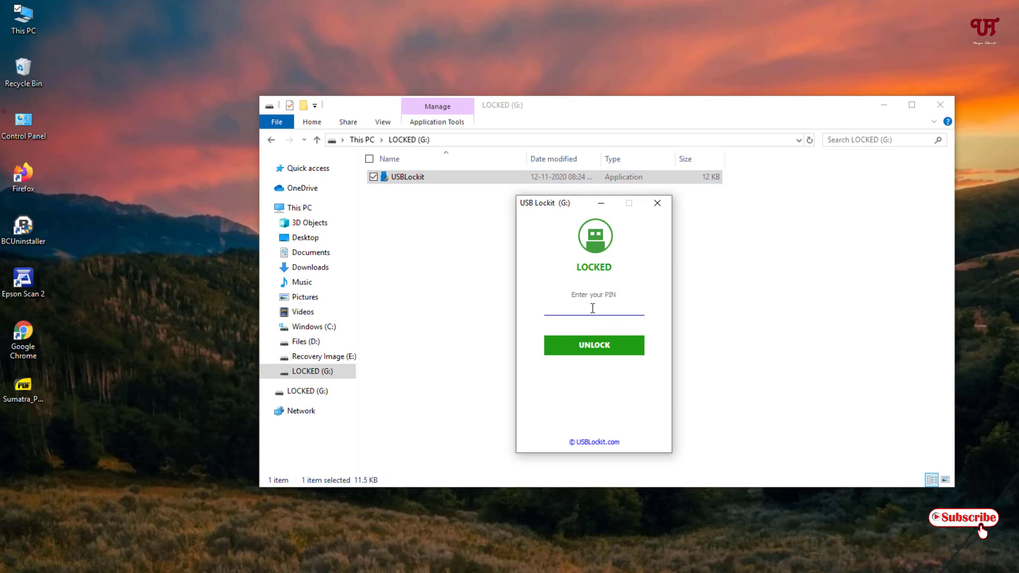
pyautogui.write('123456')
pyautogui.click(604, 354)
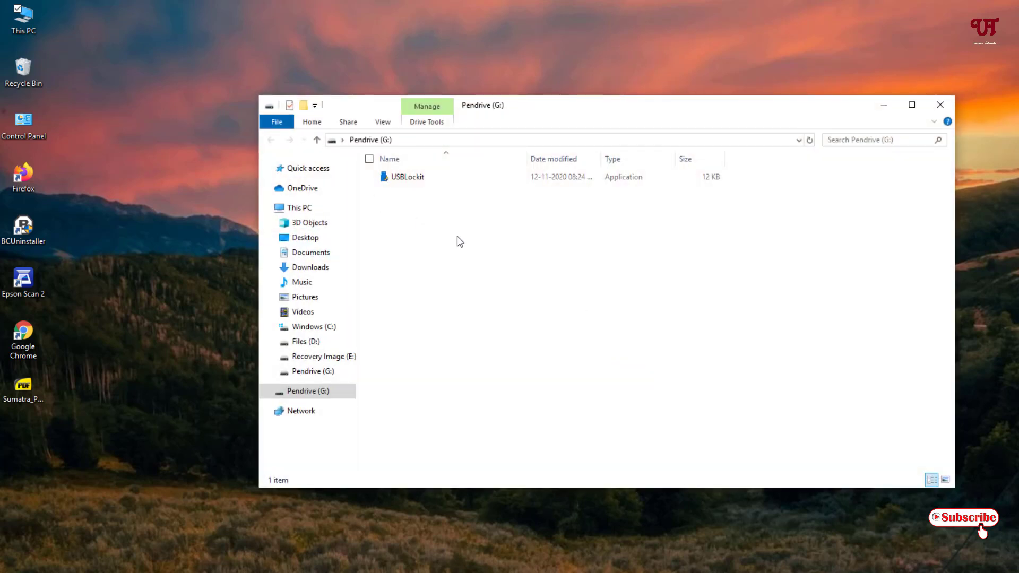
# Copy Sumatra_PDF_logo from the desktop onto Pendrive (G:) and move USB Lockit beside the file list.
pyautogui.moveTo(728, 116); pyautogui.dragTo(650, 118)
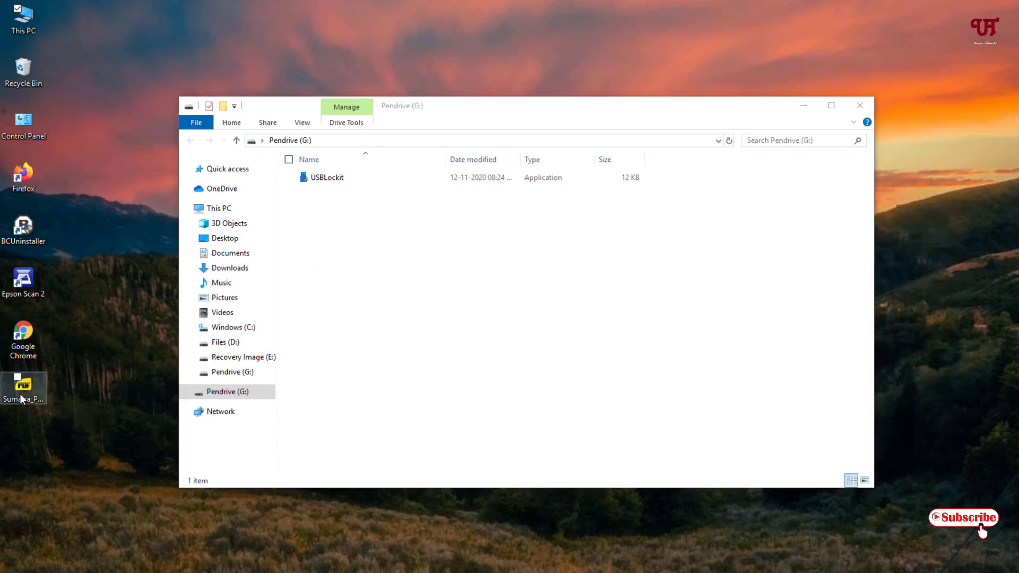
pyautogui.moveTo(49, 394); pyautogui.dragTo(398, 285)
pyautogui.moveTo(494, 107); pyautogui.dragTo(478, 82)
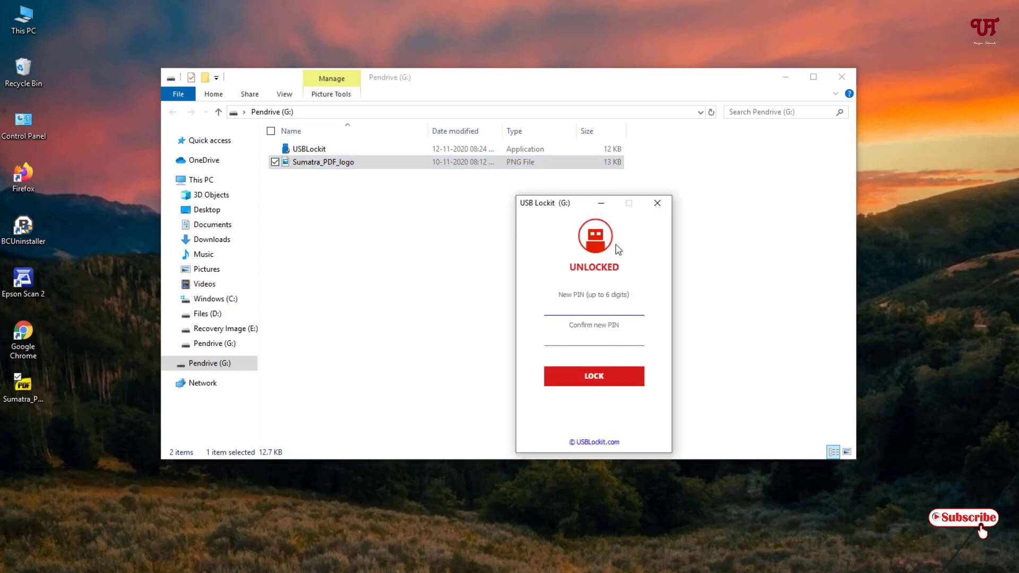
pyautogui.moveTo(572, 203); pyautogui.dragTo(725, 205)
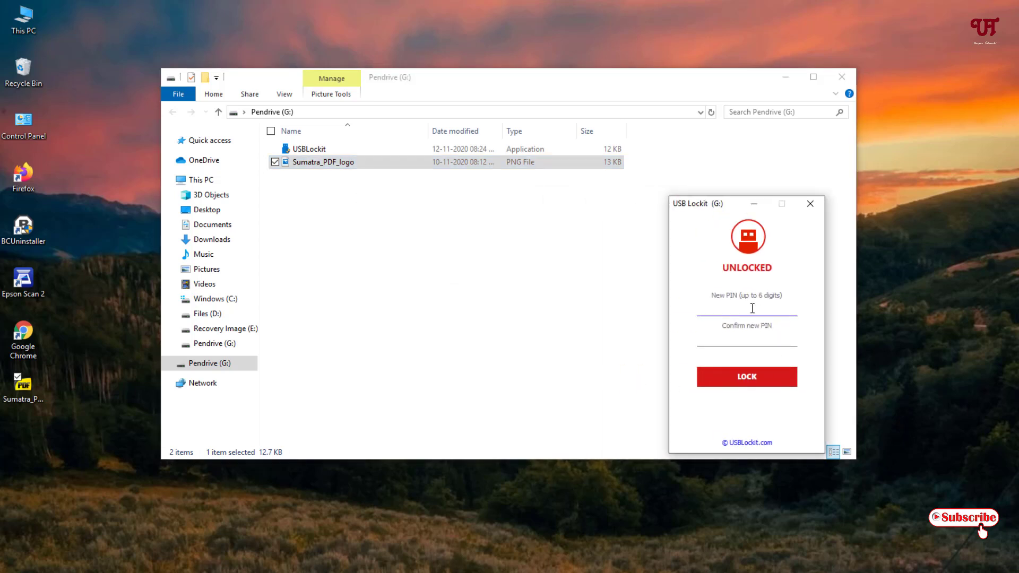
pyautogui.moveTo(737, 205); pyautogui.dragTo(755, 213)
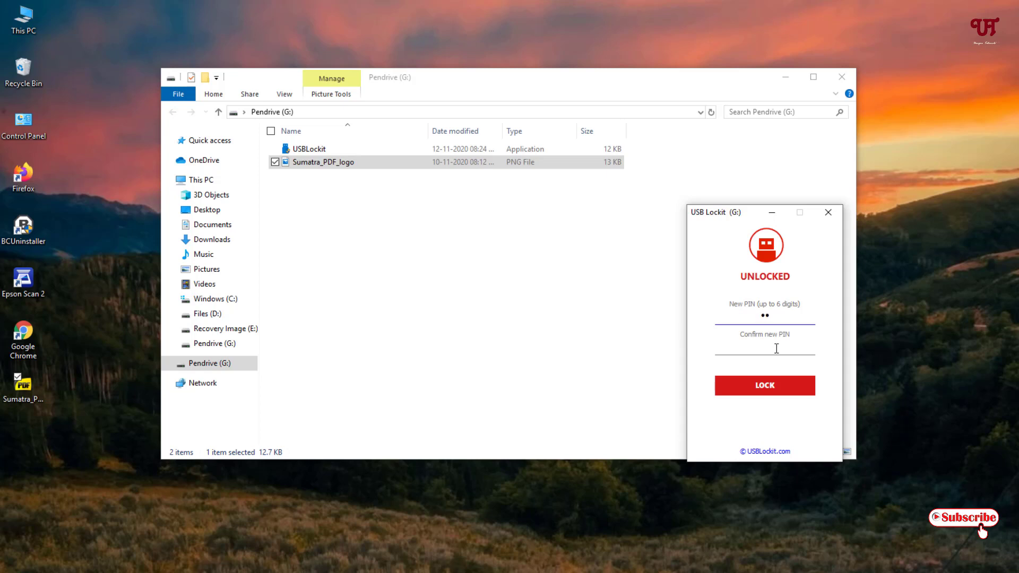
# Enter and confirm the new PIN, then lock the pen drive so the logo file is hidden.
pyautogui.write('56')
pyautogui.click(766, 350)
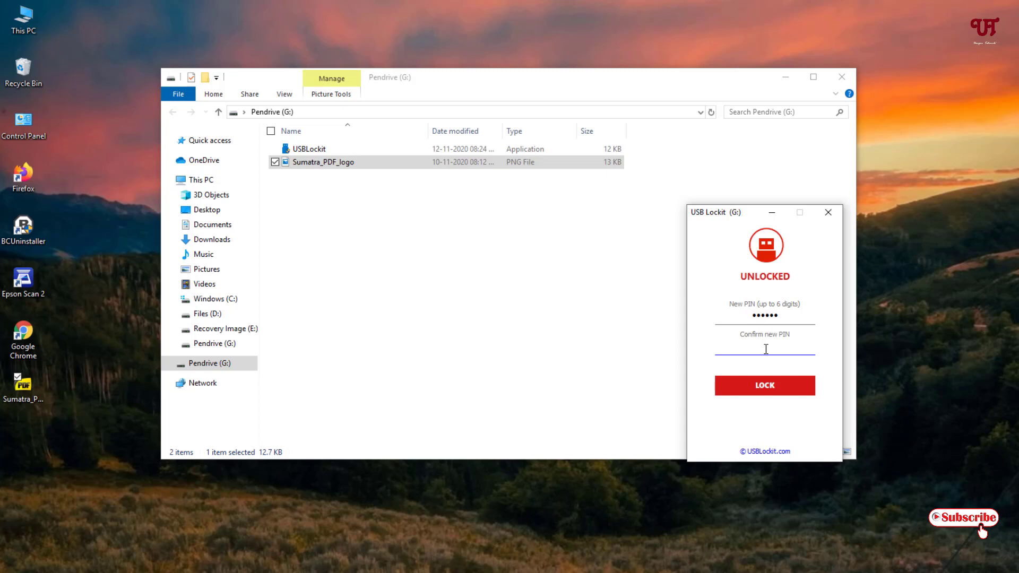
pyautogui.write('56')
pyautogui.click(775, 388)
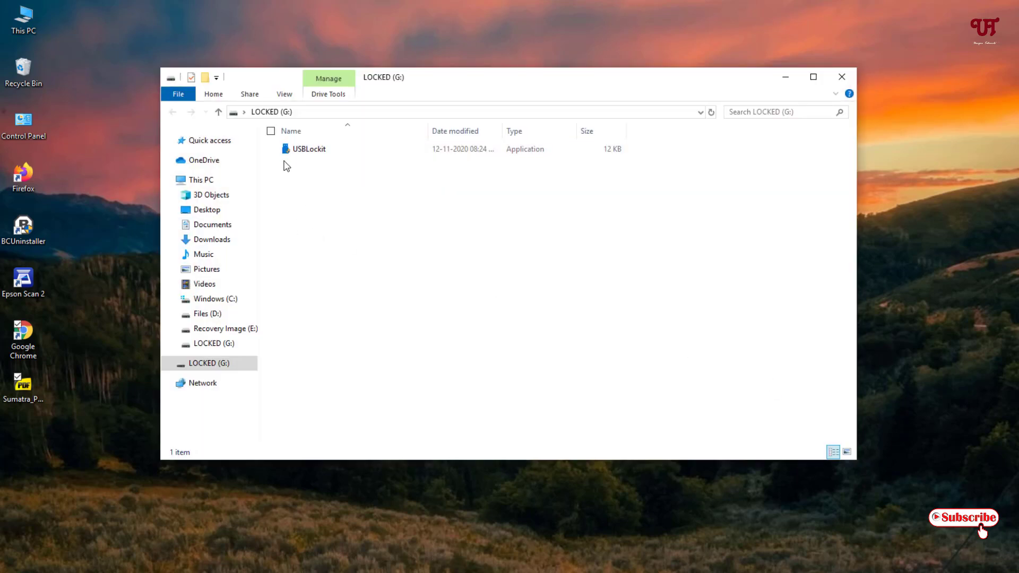
# Close both windows, then reopen LOCKED (G:) through This PC to check only USBLockit remains.
pyautogui.click(842, 77)
pyautogui.click(668, 204)
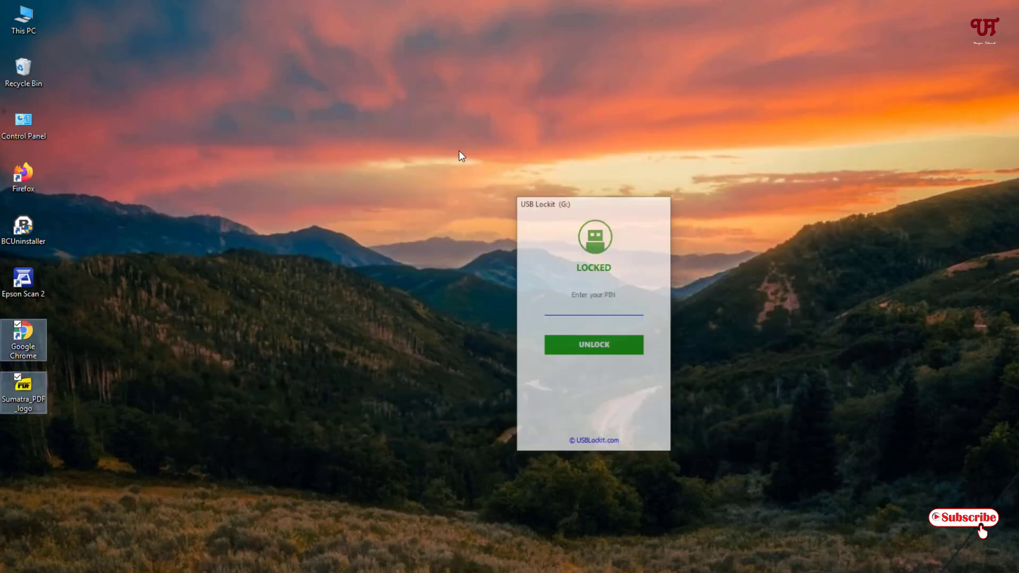
pyautogui.doubleClick(23, 20)
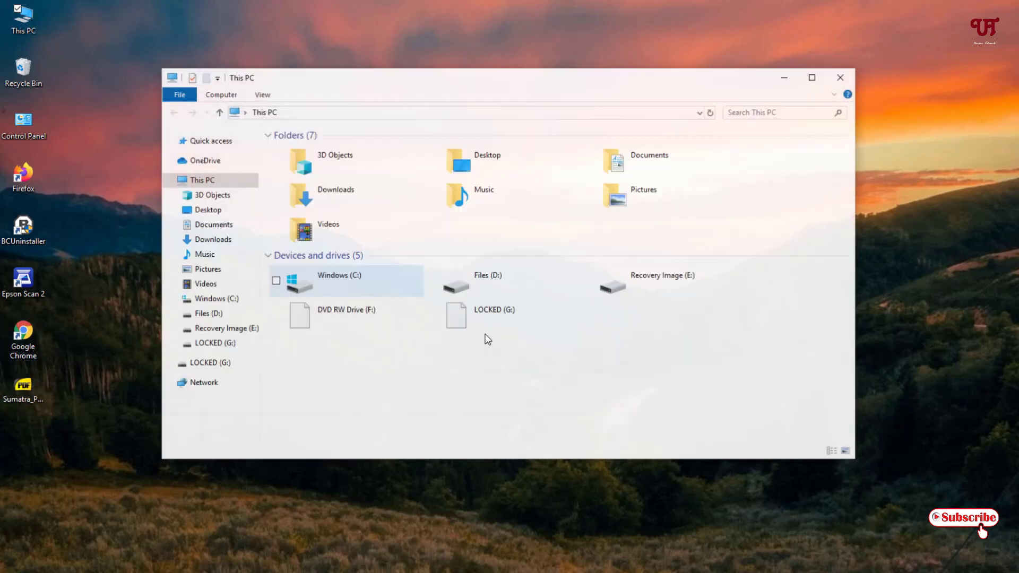
pyautogui.doubleClick(505, 314)
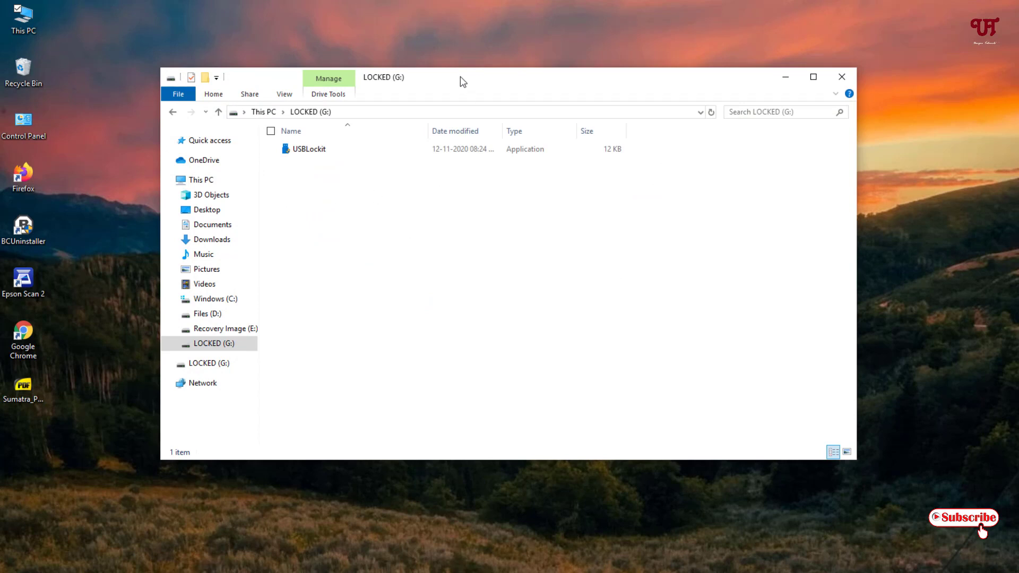
pyautogui.moveTo(460, 82); pyautogui.dragTo(530, 84)
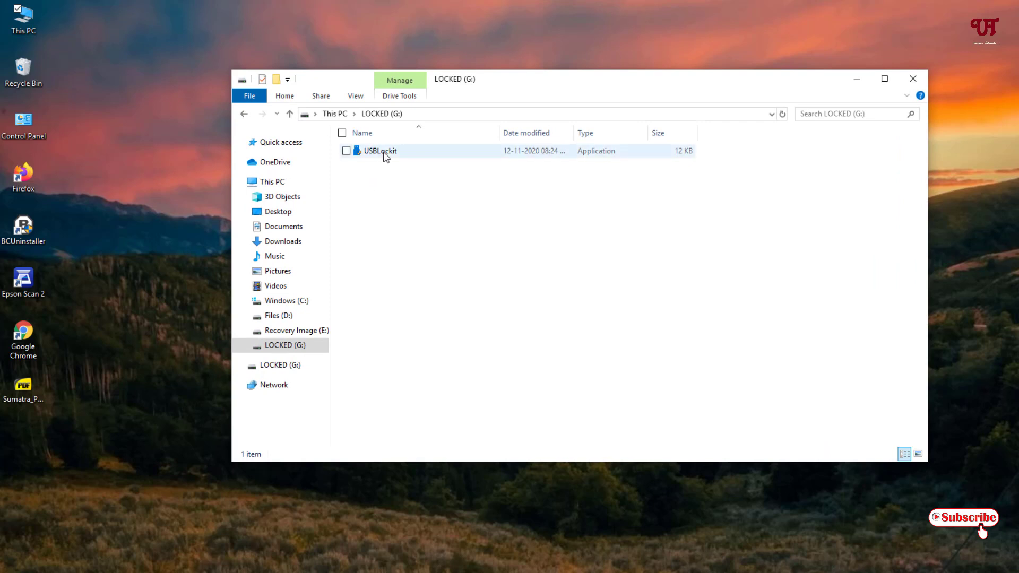
# Launch USBLockit from the drive and unlock it with the PIN, restoring Sumatra_PDF_logo.
pyautogui.click(384, 152)
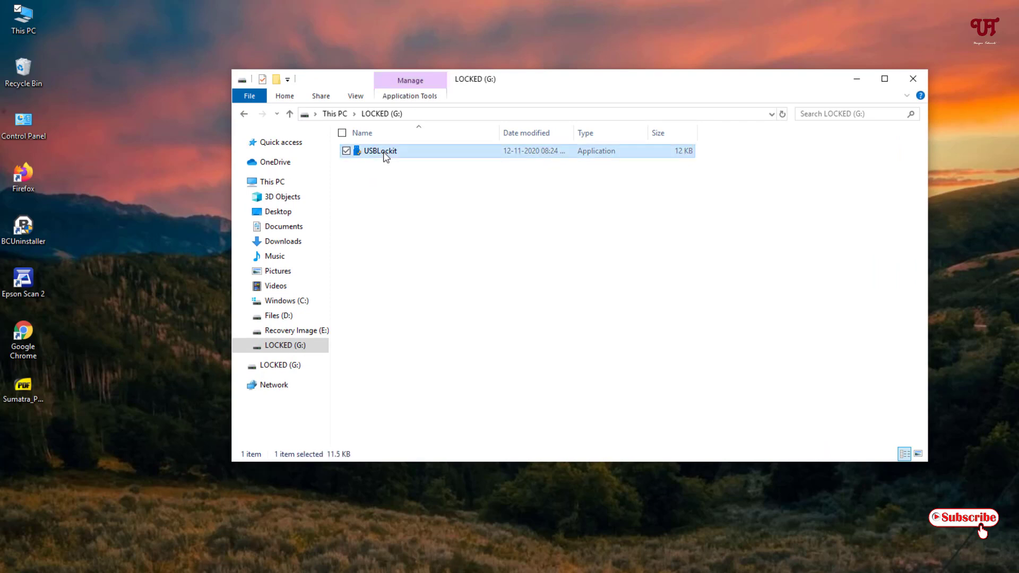
pyautogui.doubleClick(385, 153)
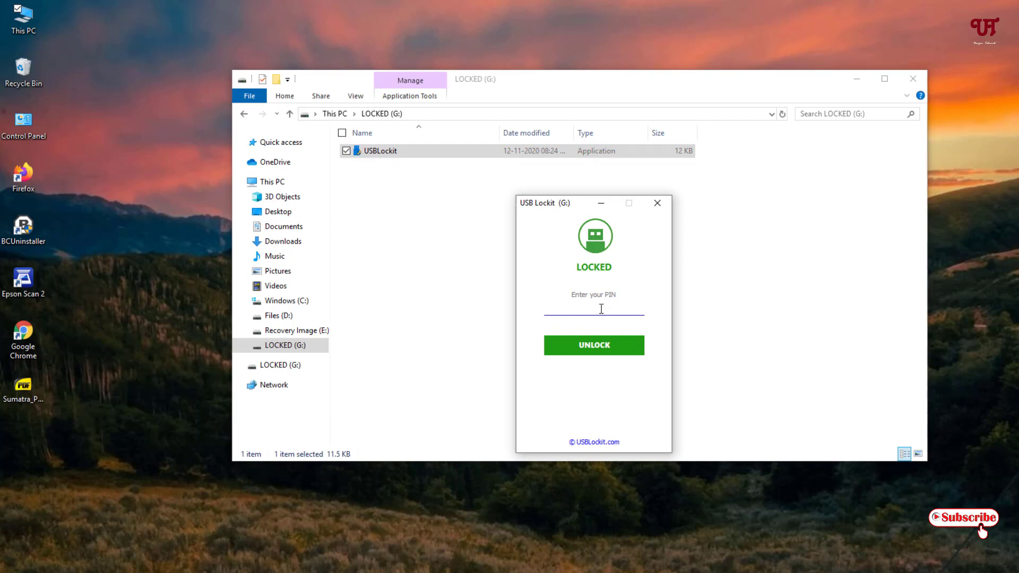
pyautogui.write('123456')
pyautogui.click(603, 350)
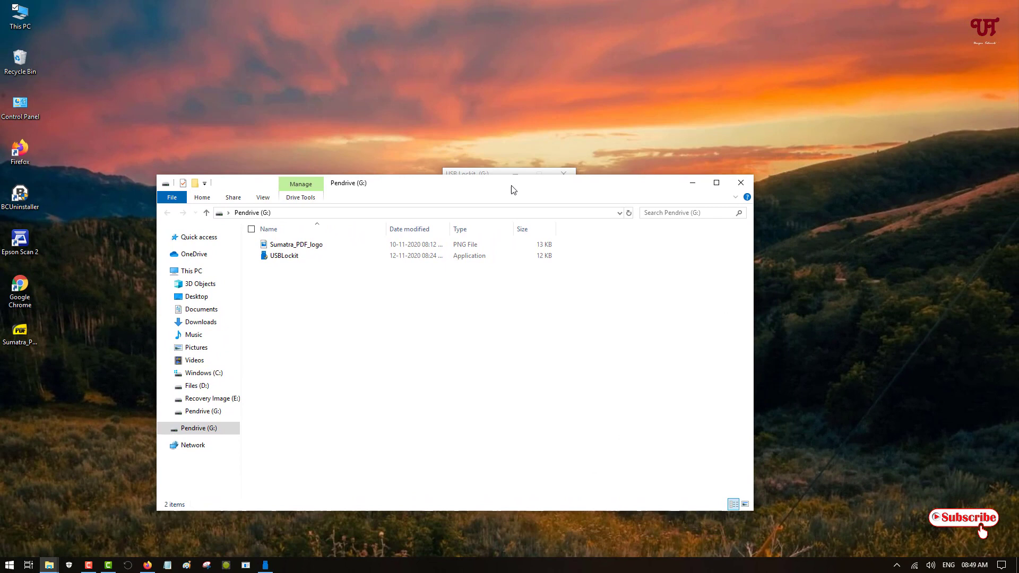
# Close the leftover USB Lockit window and the Pendrive (G:) folder, leaving only the desktop.
pyautogui.click(563, 173)
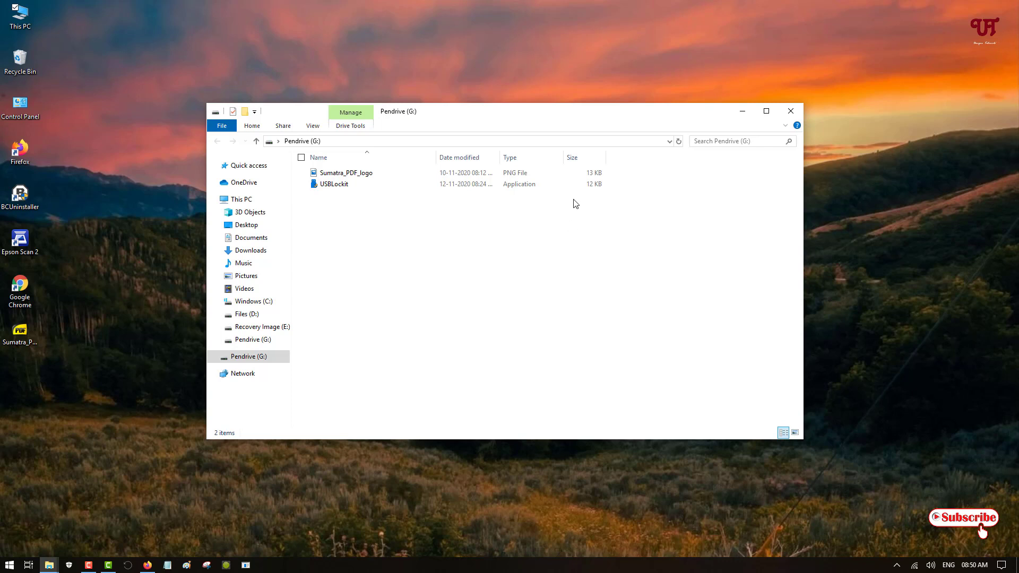
pyautogui.moveTo(586, 113); pyautogui.dragTo(566, 104)
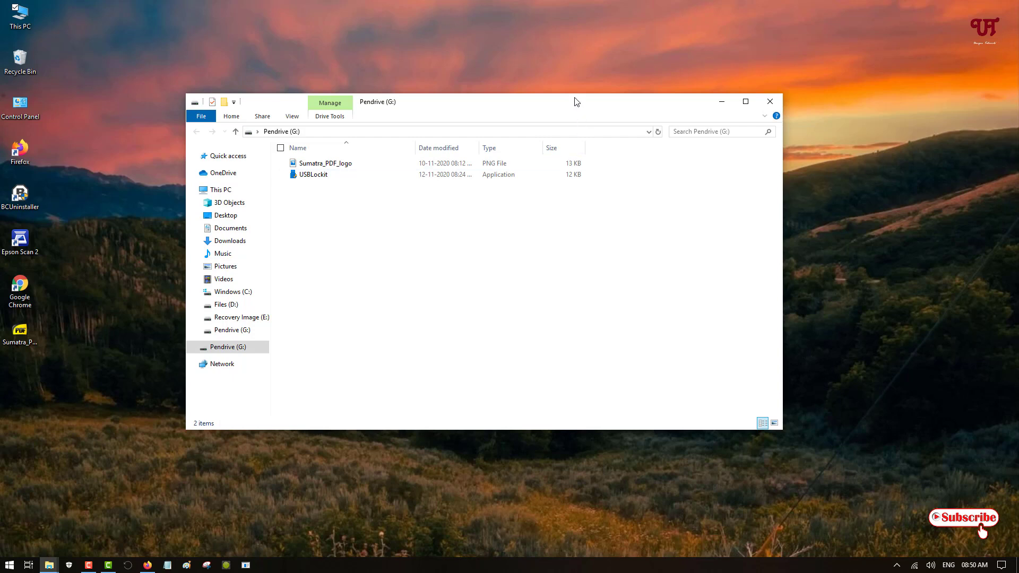
pyautogui.moveTo(578, 97); pyautogui.dragTo(584, 92)
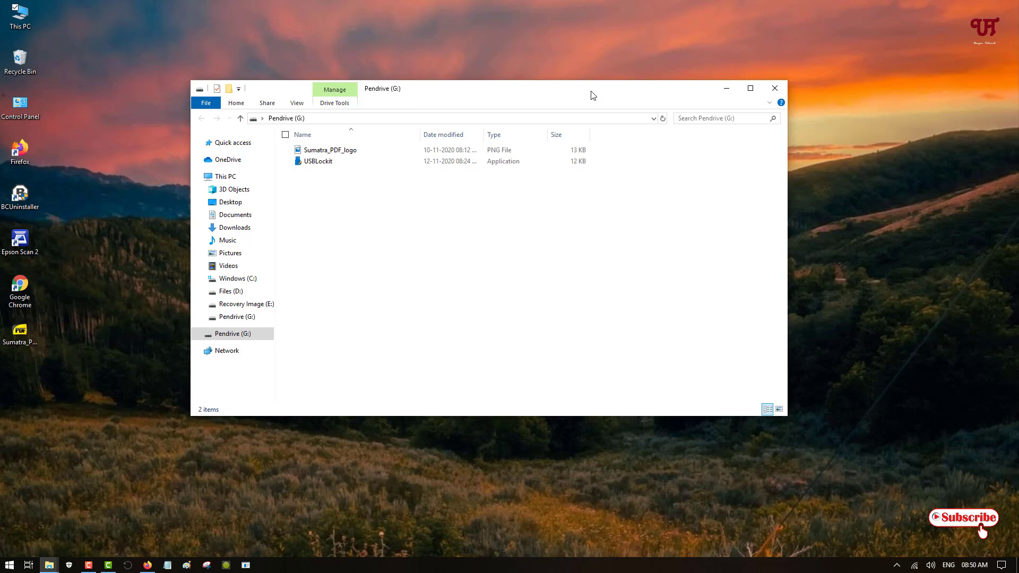
pyautogui.click(775, 89)
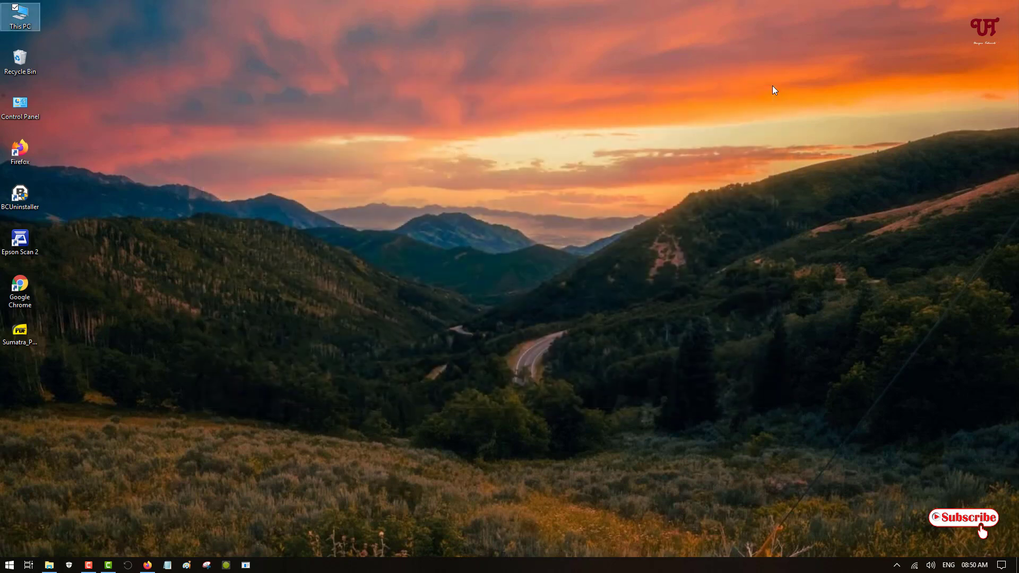